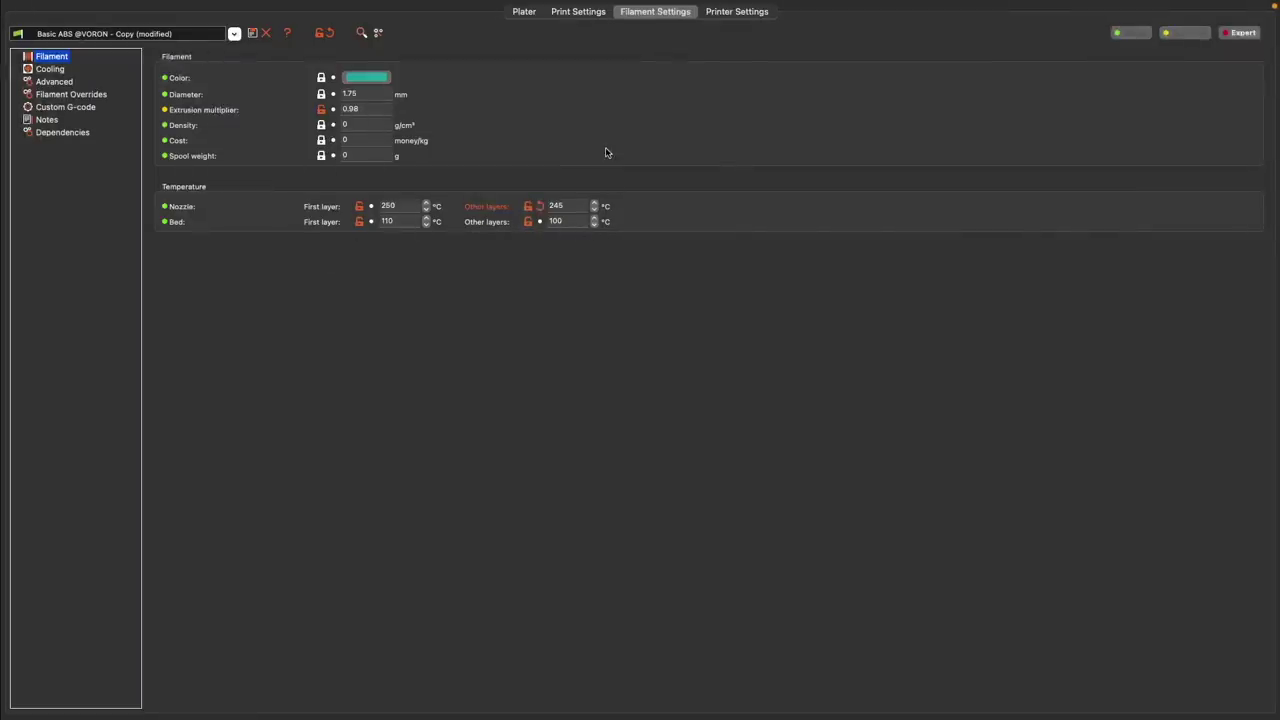
Step: Review the Voron Parts print profile's Layers and perimeters and Infill pages, noting the Nearest seam
left_click(576, 13)
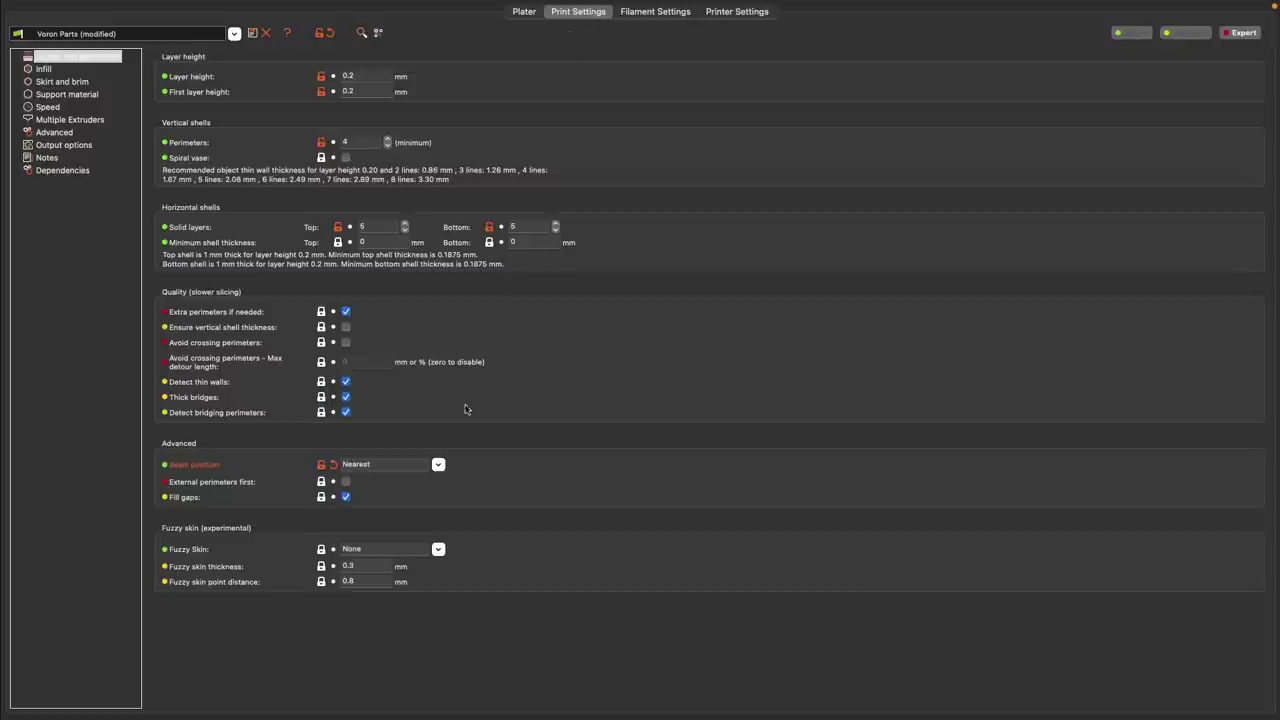
left_click(44, 69)
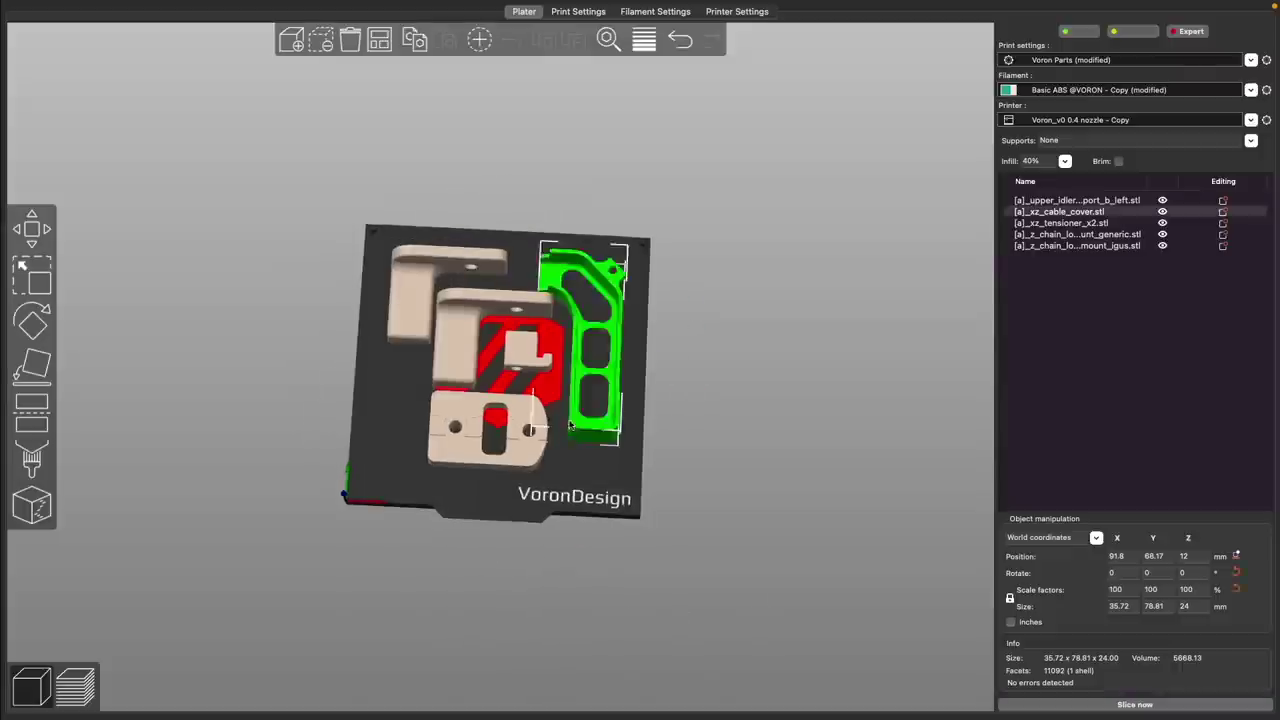
Step: Orbit the plate to view the Voron parts at an angle
left_click_drag(570, 425, 626, 394)
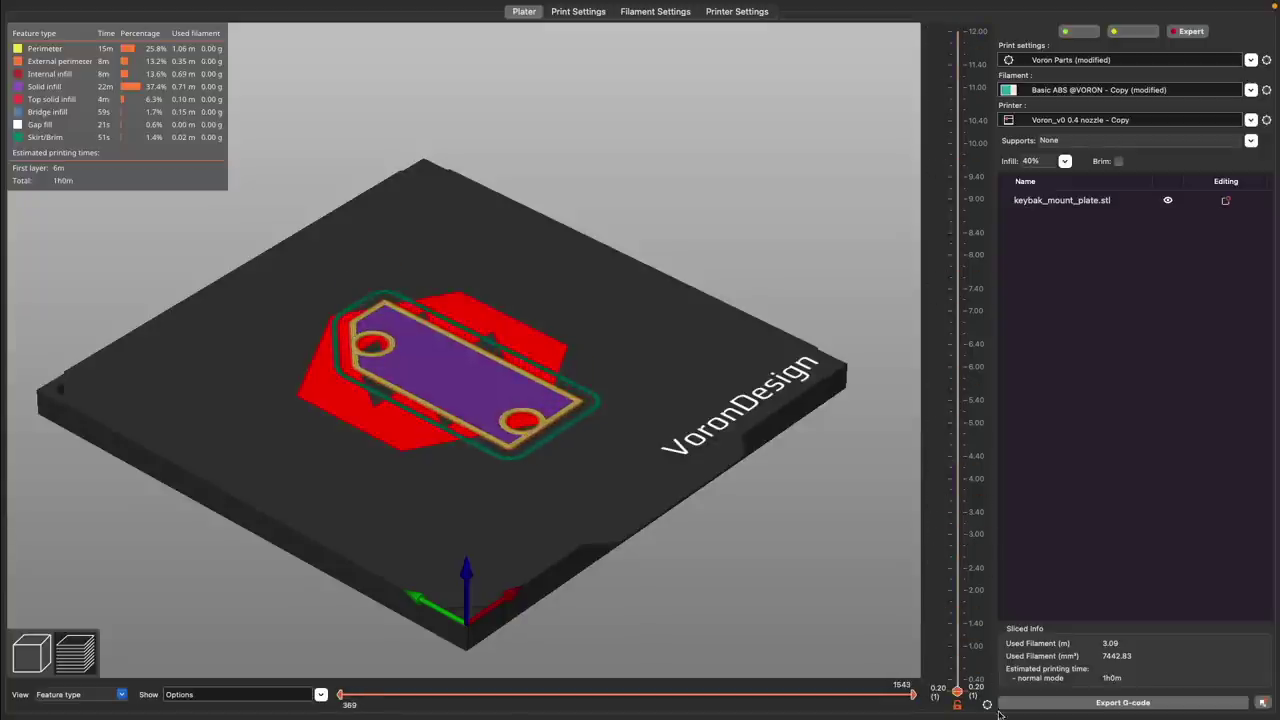
Step: Zoom in near top-down on the part's corner, hole and bottom edge with skirt
left_click_drag(882, 354, 737, 371)
scroll(683, 354, "up", 10)
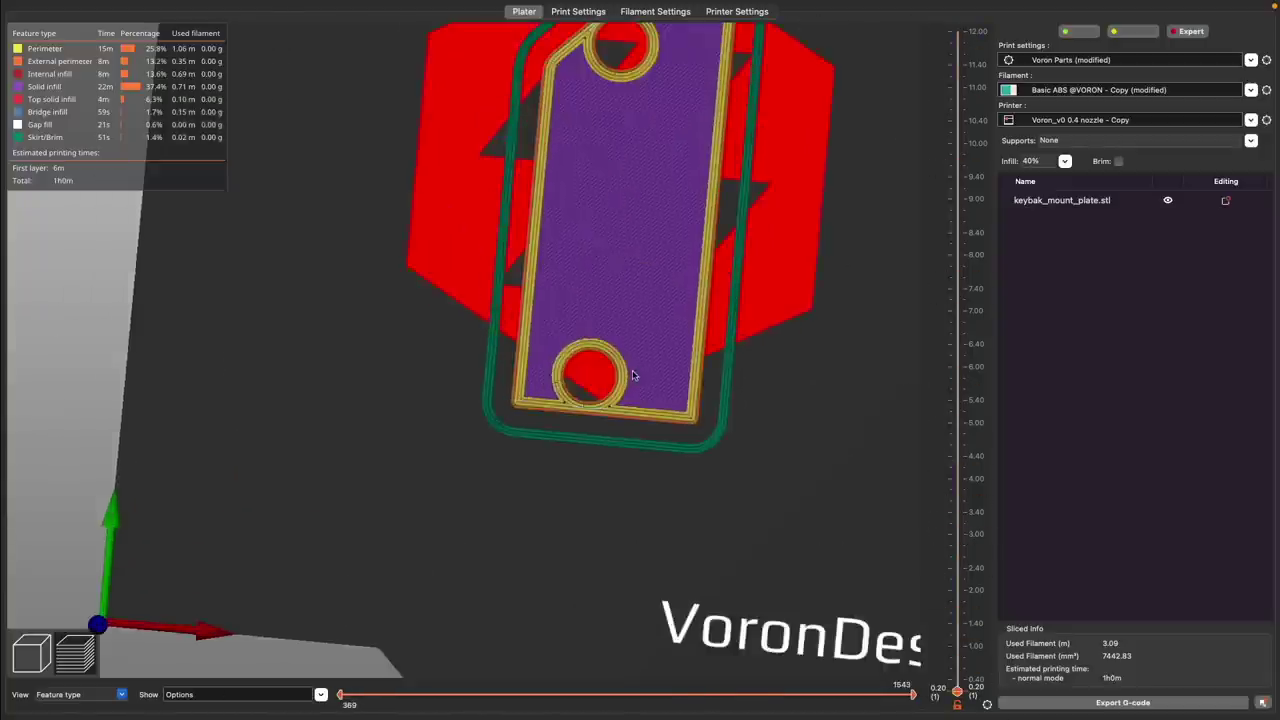
middle_click_drag(683, 354, 531, 320)
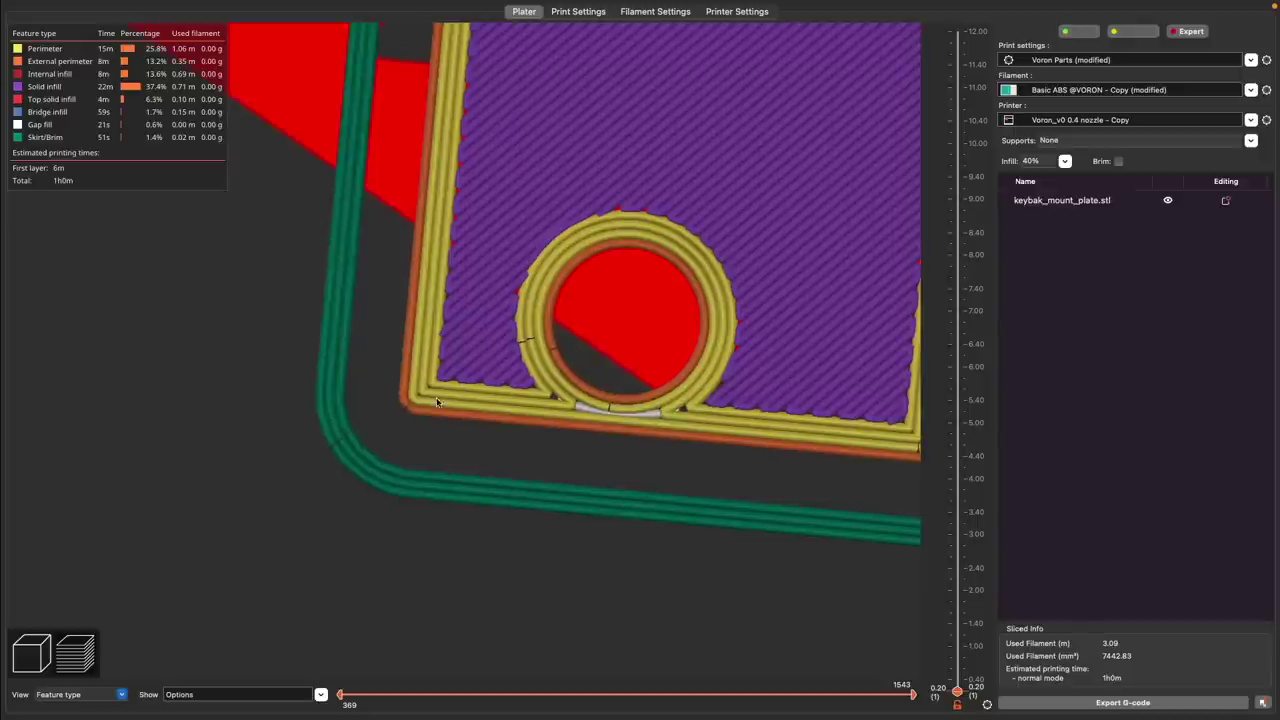
middle_click_drag(406, 413, 315, 365)
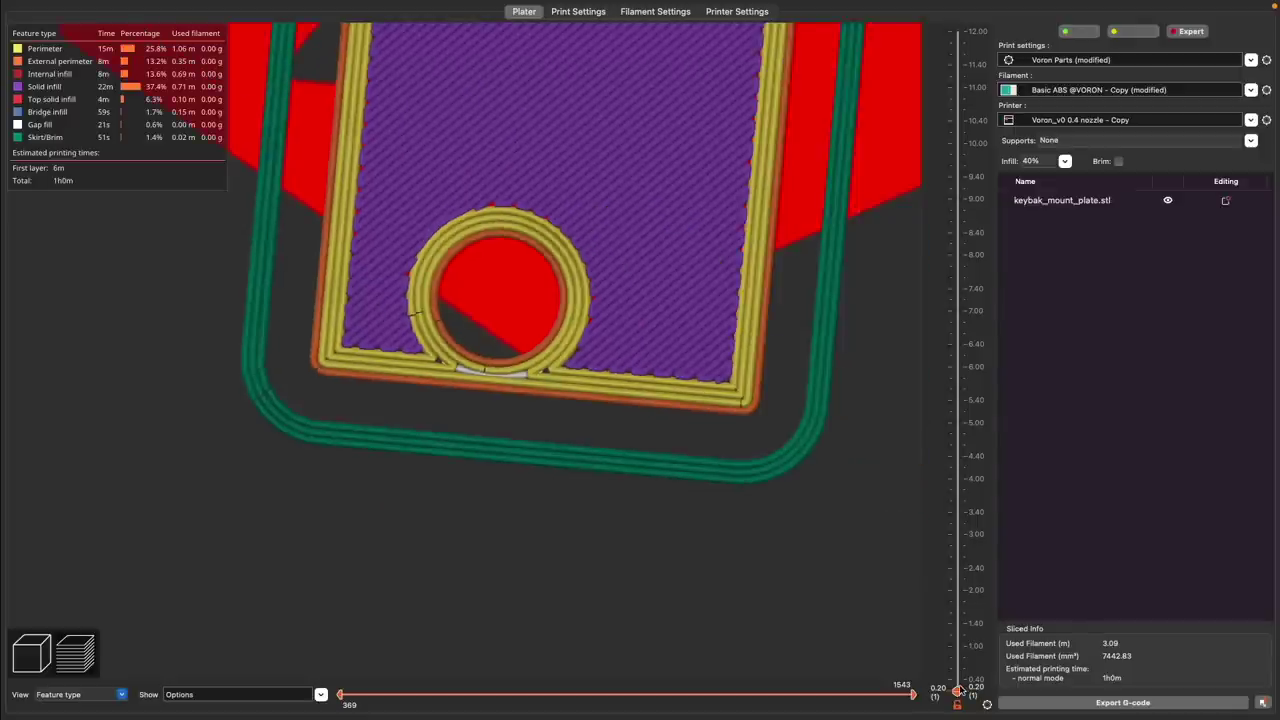
scroll(958, 690, "up", 1)
scroll(958, 690, "up", 1)
scroll(958, 690, "down", 1)
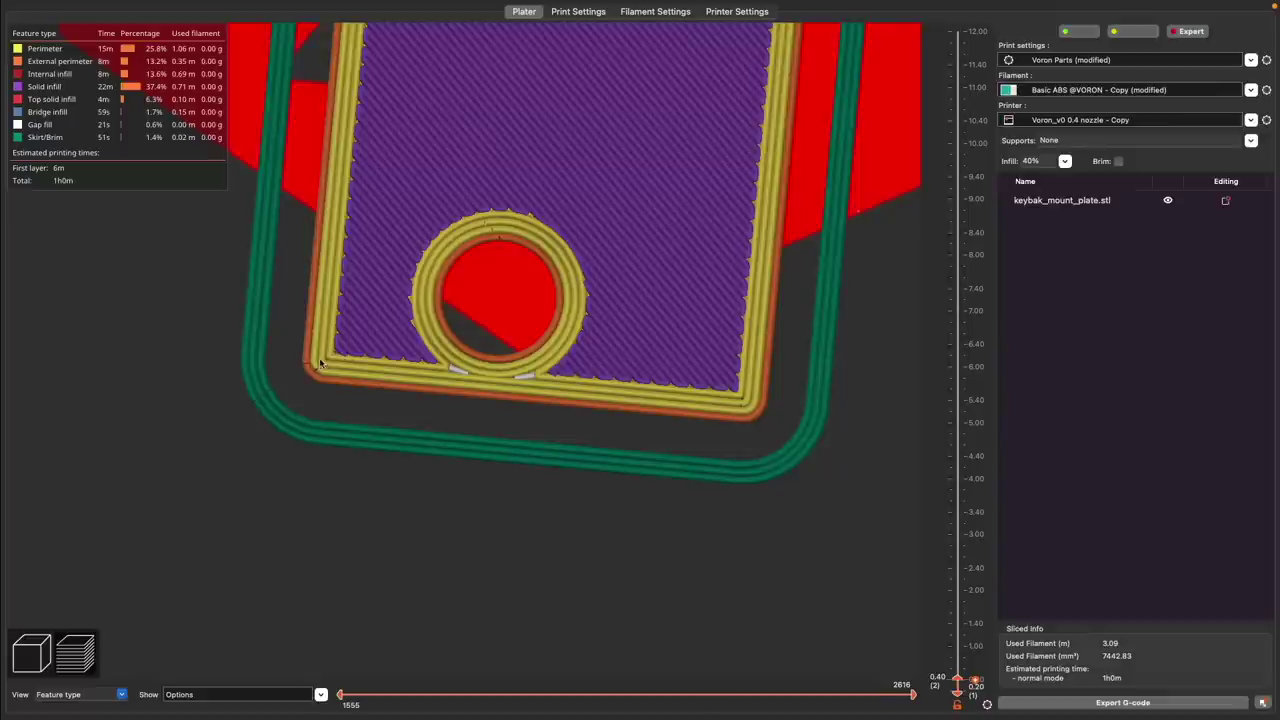
Step: Step to layer 3 and pan the close-up across the hole, infill and skirt
middle_click_drag(307, 368, 397, 416)
scroll(940, 625, "up", 1)
scroll(851, 466, "up", 3)
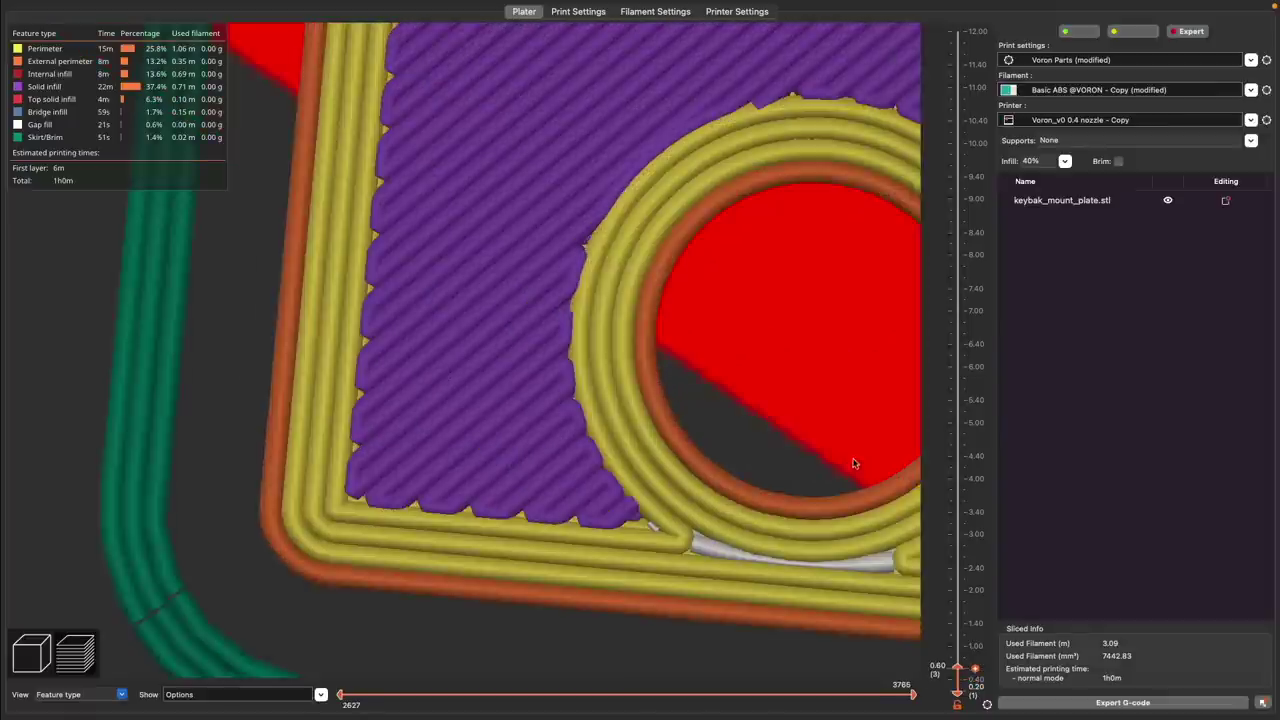
middle_click_drag(851, 466, 286, 451)
scroll(614, 521, "down", 1)
middle_click_drag(614, 521, 529, 492)
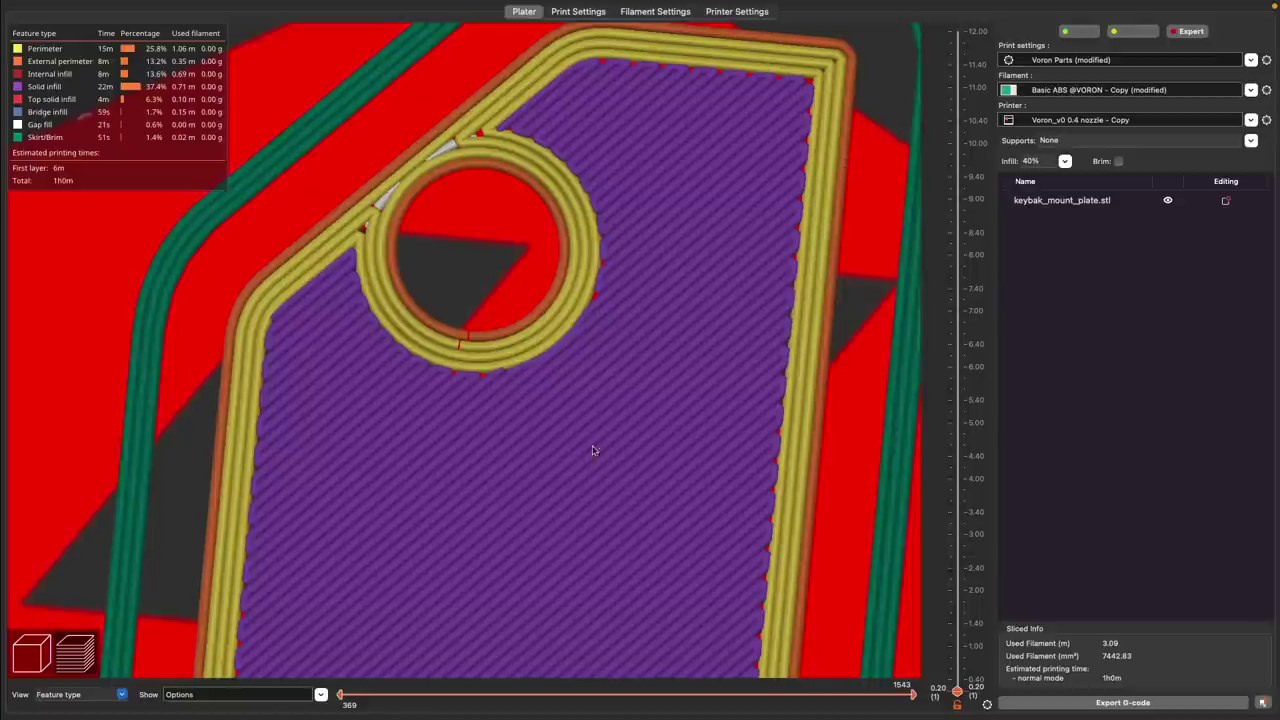
middle_click_drag(588, 458, 545, 496)
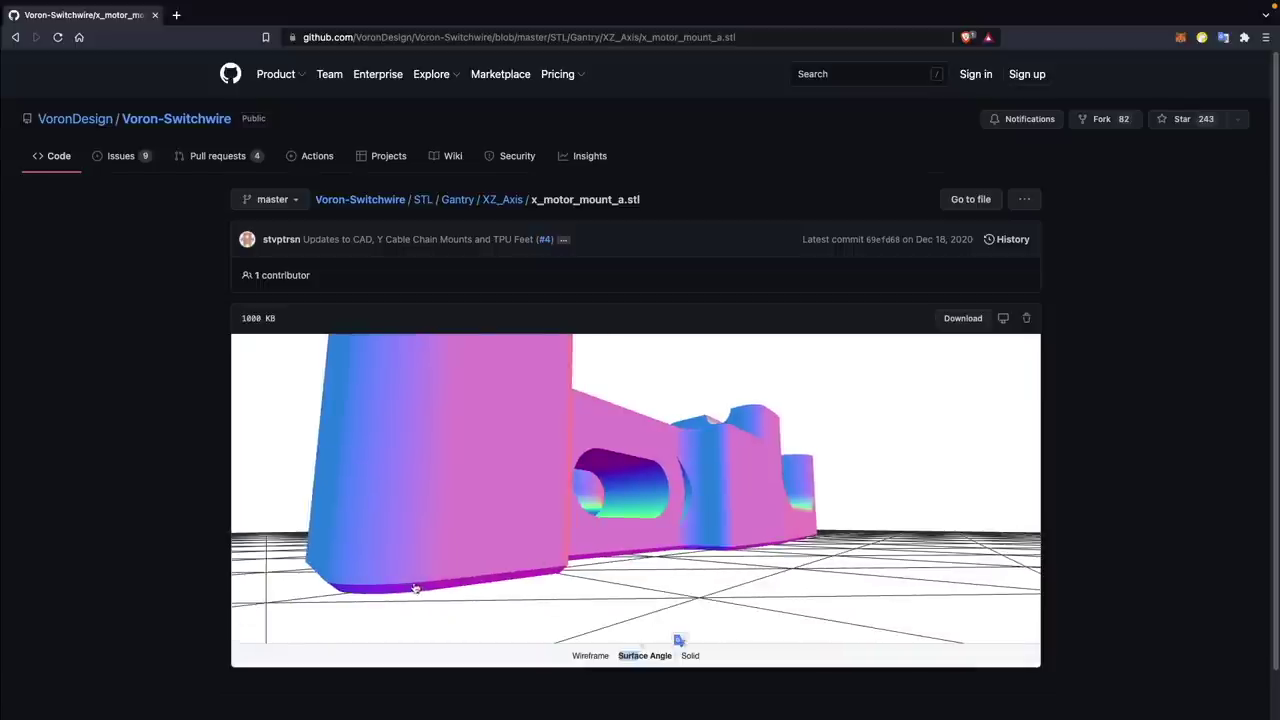
Step: Rotate the x_motor_mount_a.stl model in GitHub's viewer to see it from the side
left_click_drag(685, 593, 581, 590)
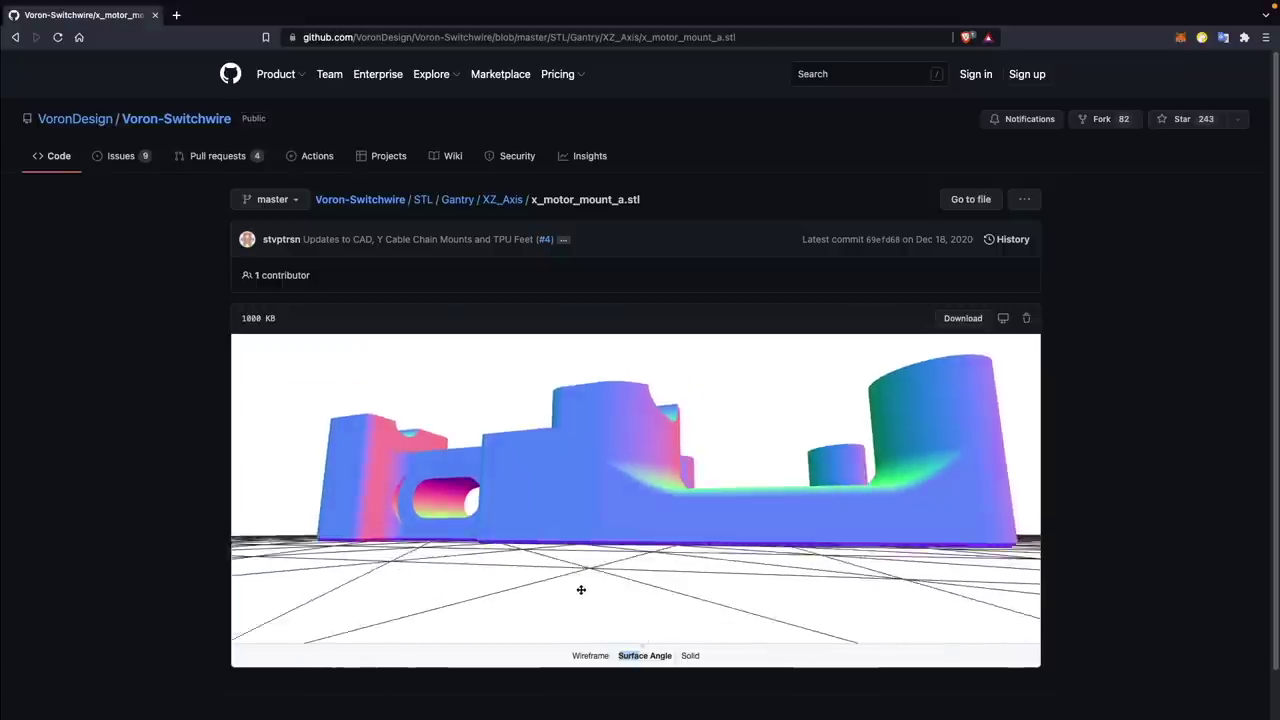
left_click_drag(890, 598, 836, 582)
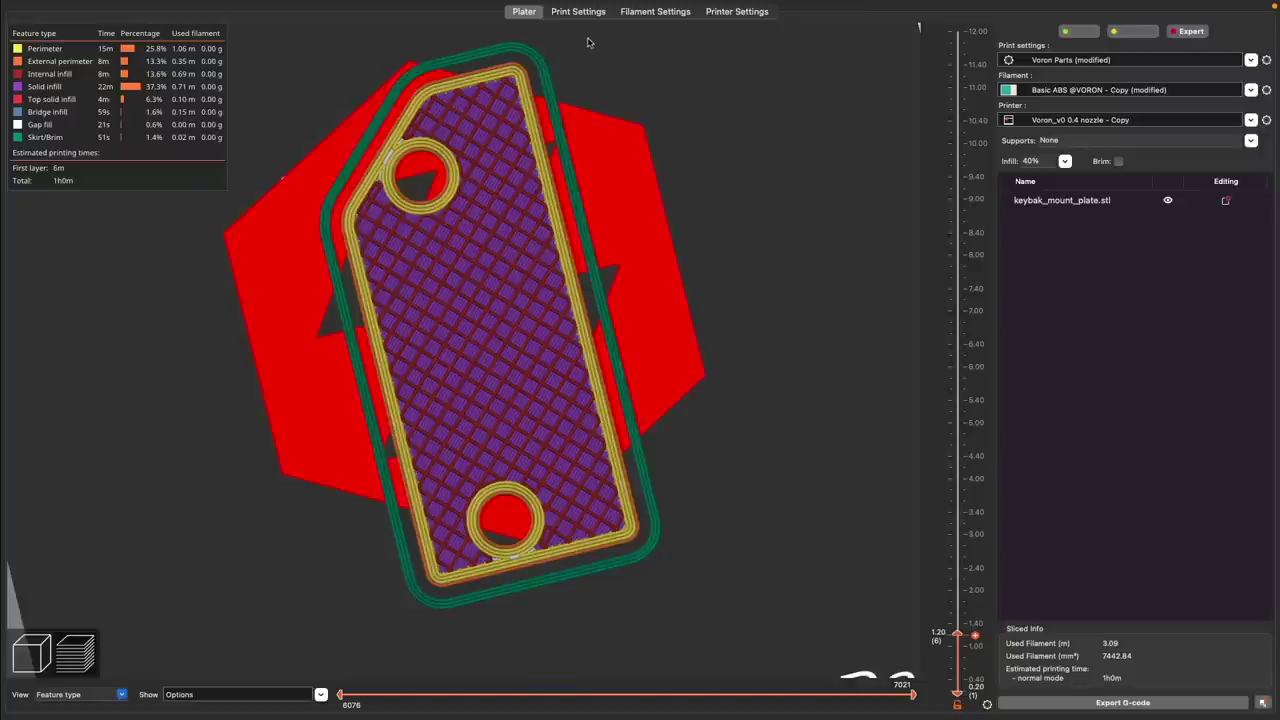
Step: Set the seam position to Rear and reslice keybak_mount_plate.stl
left_click(578, 13)
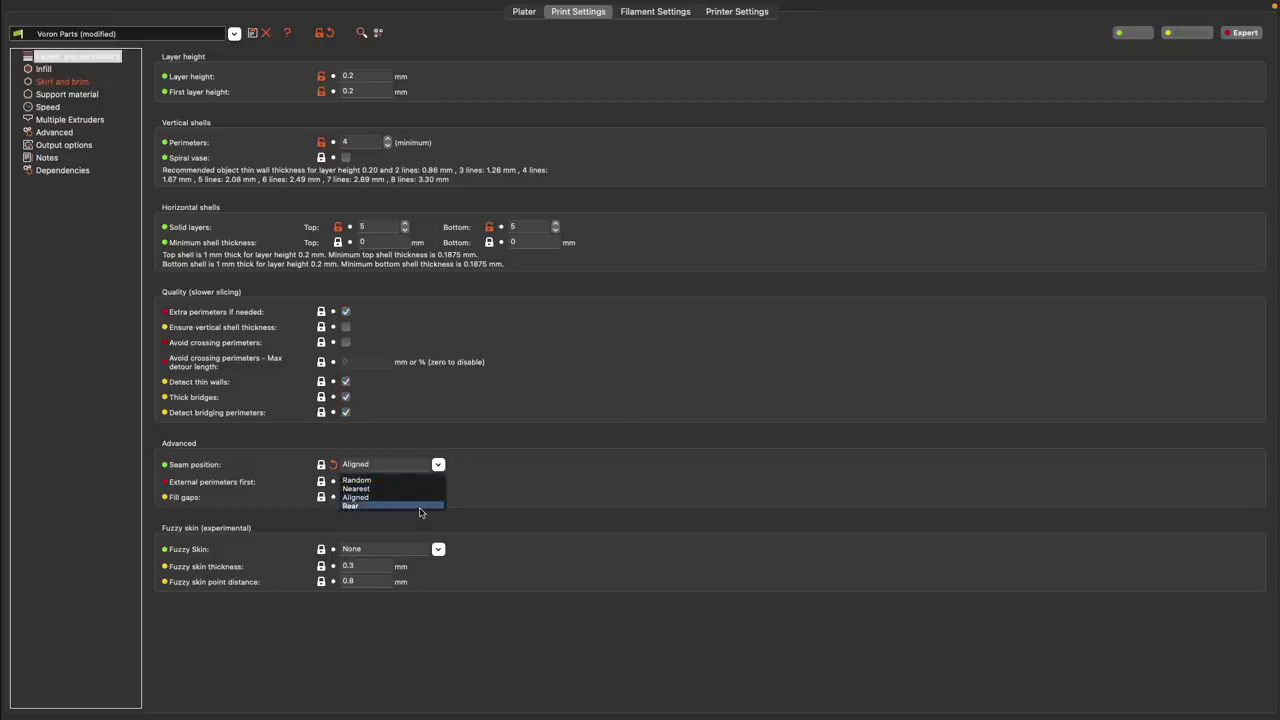
left_click(524, 13)
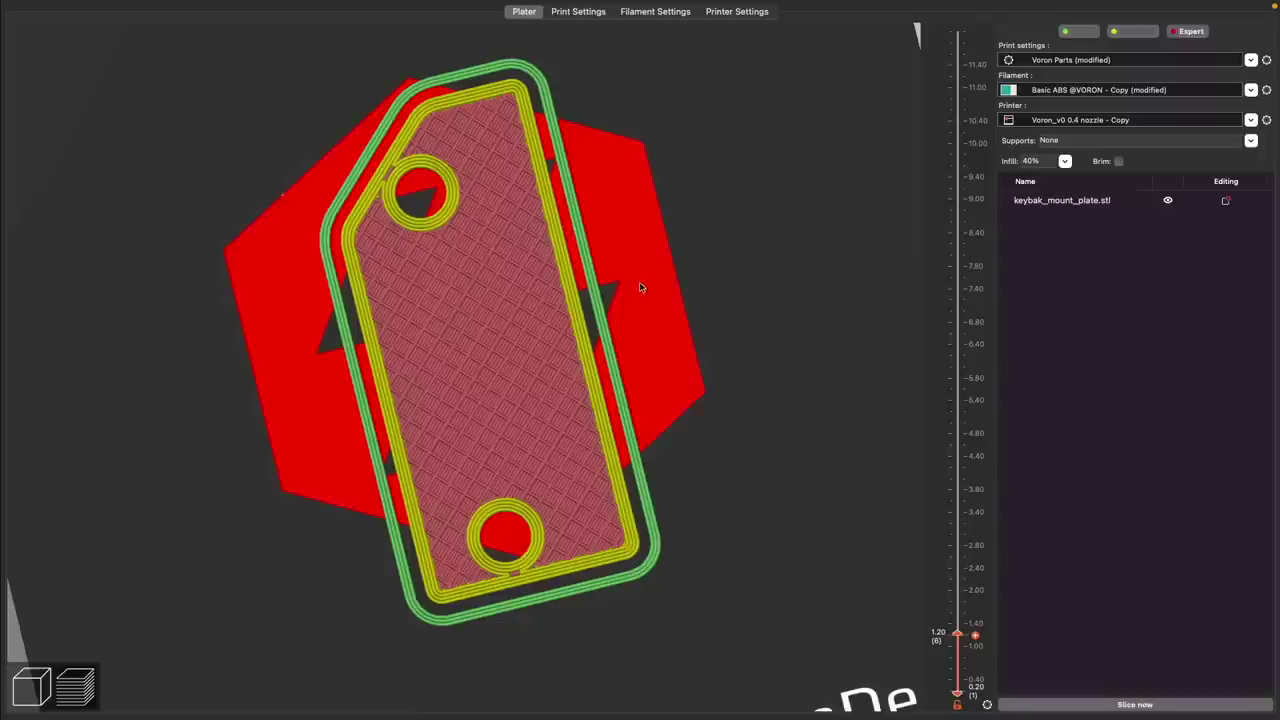
left_click(1067, 705)
Step: Show only the first layer of the Rear-seam slice and zoom in on the seams
left_click_drag(962, 650, 1024, 692)
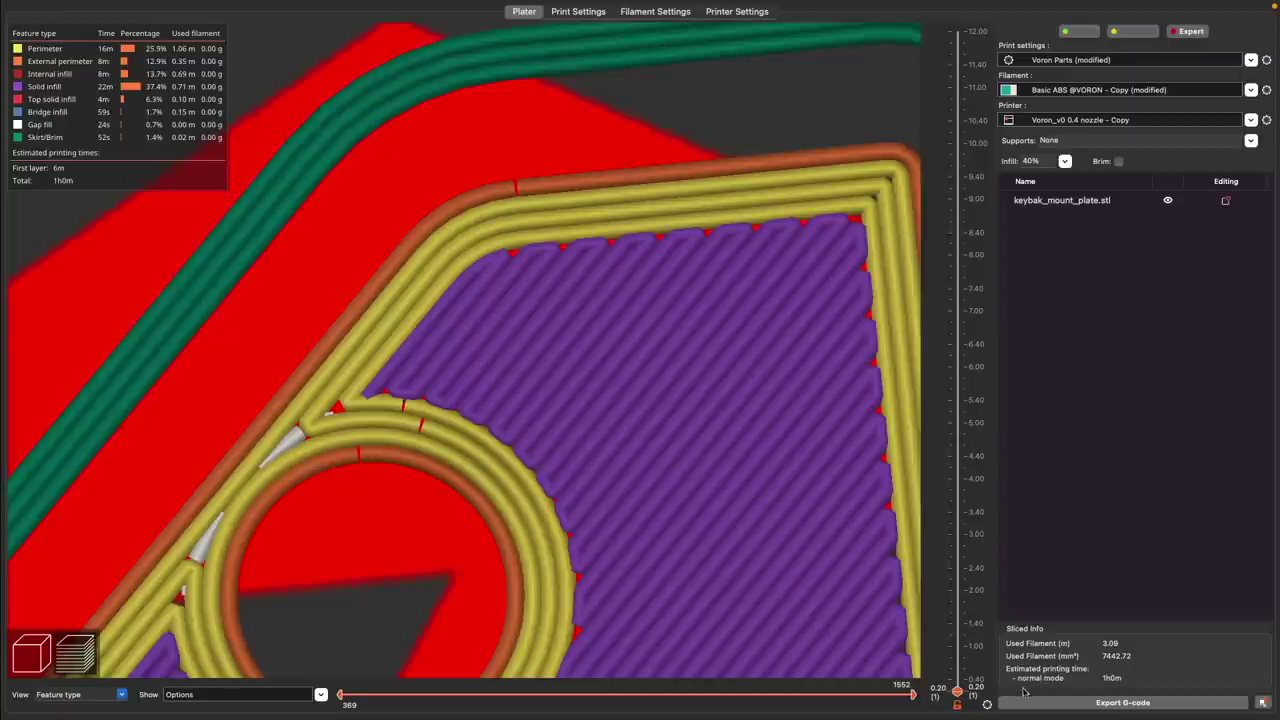
scroll(958, 690, "up", 1)
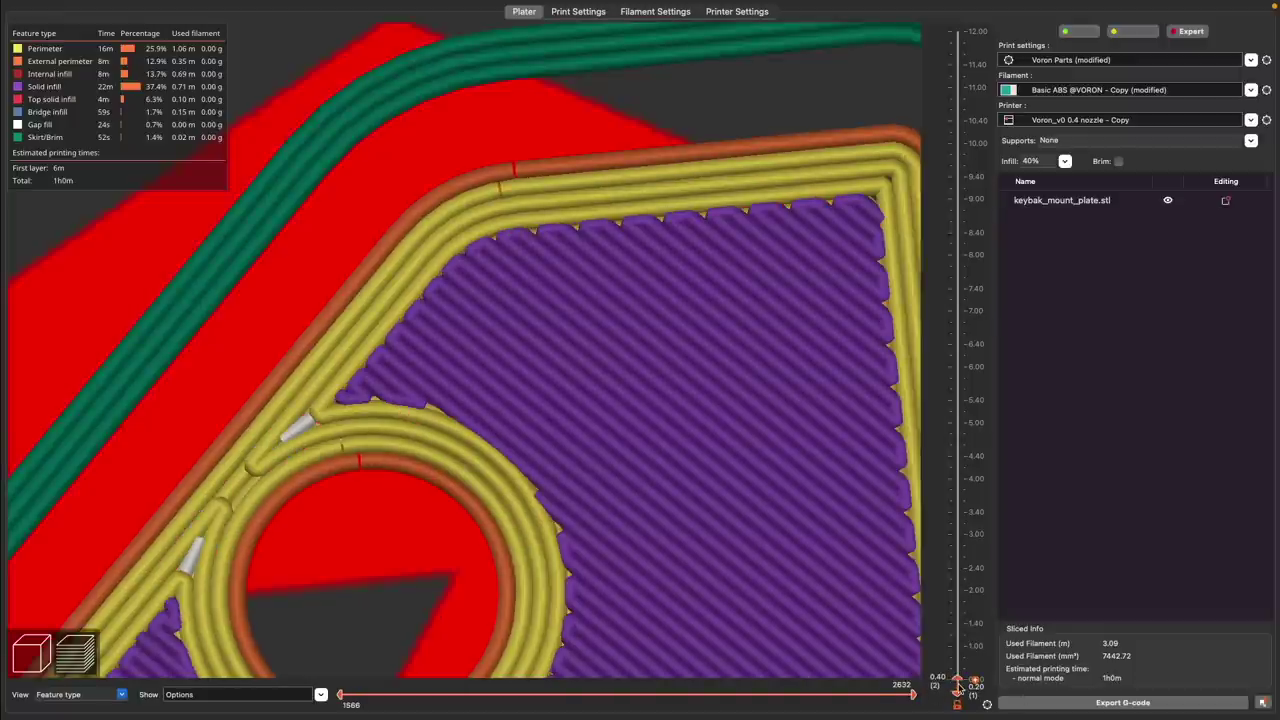
scroll(958, 686, "up", 1)
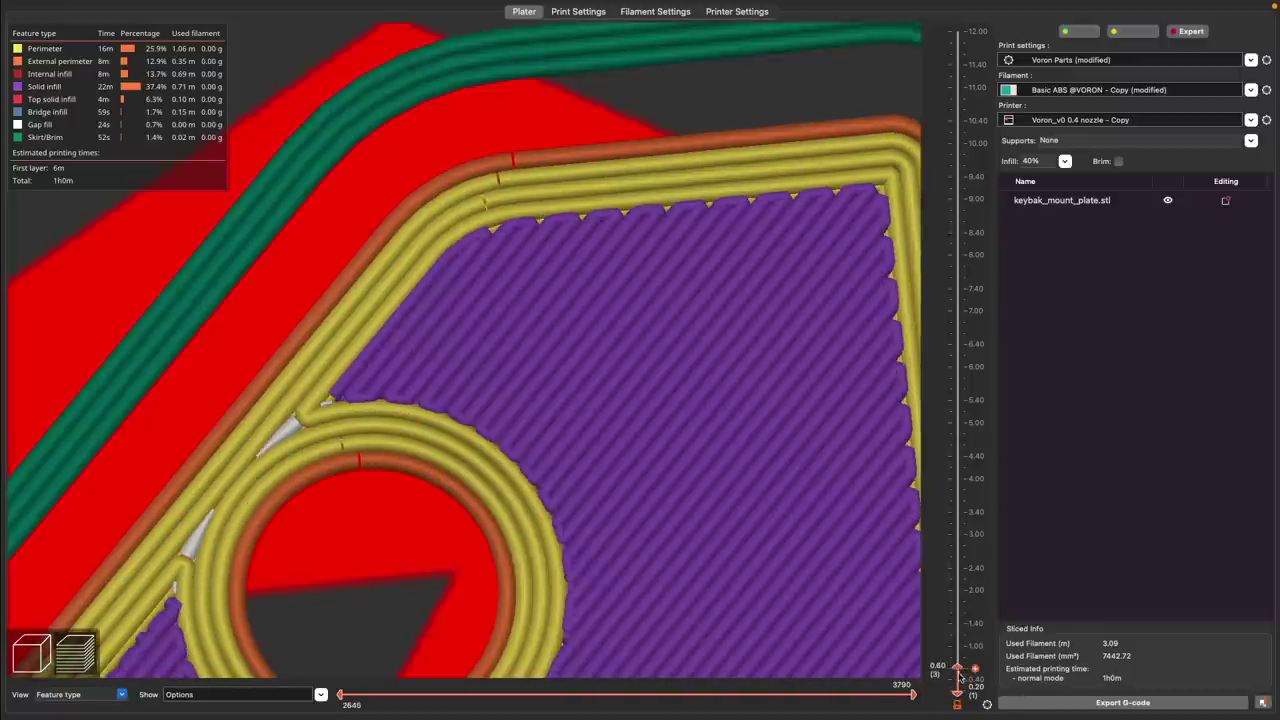
scroll(592, 395, "down", 4)
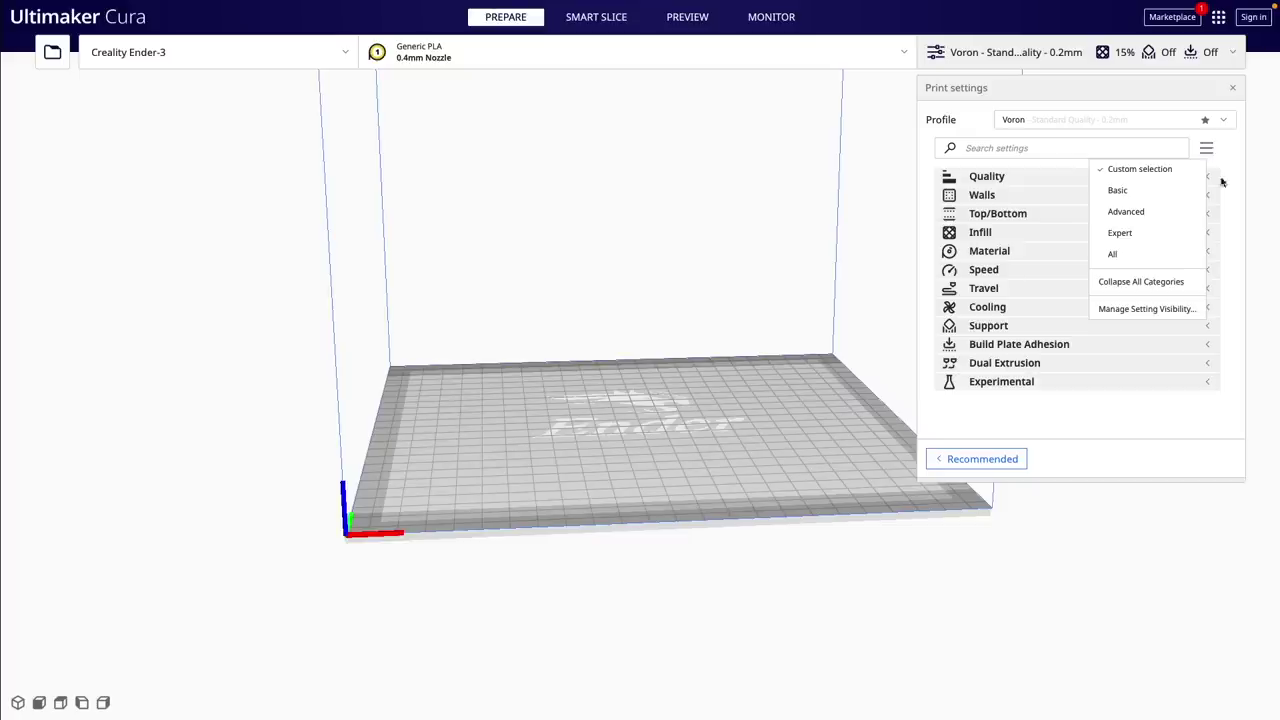
Step: Make Z Seam Position and Seam Corner Preference visible under Walls alongside Z Seam Alignment
left_click(1146, 309)
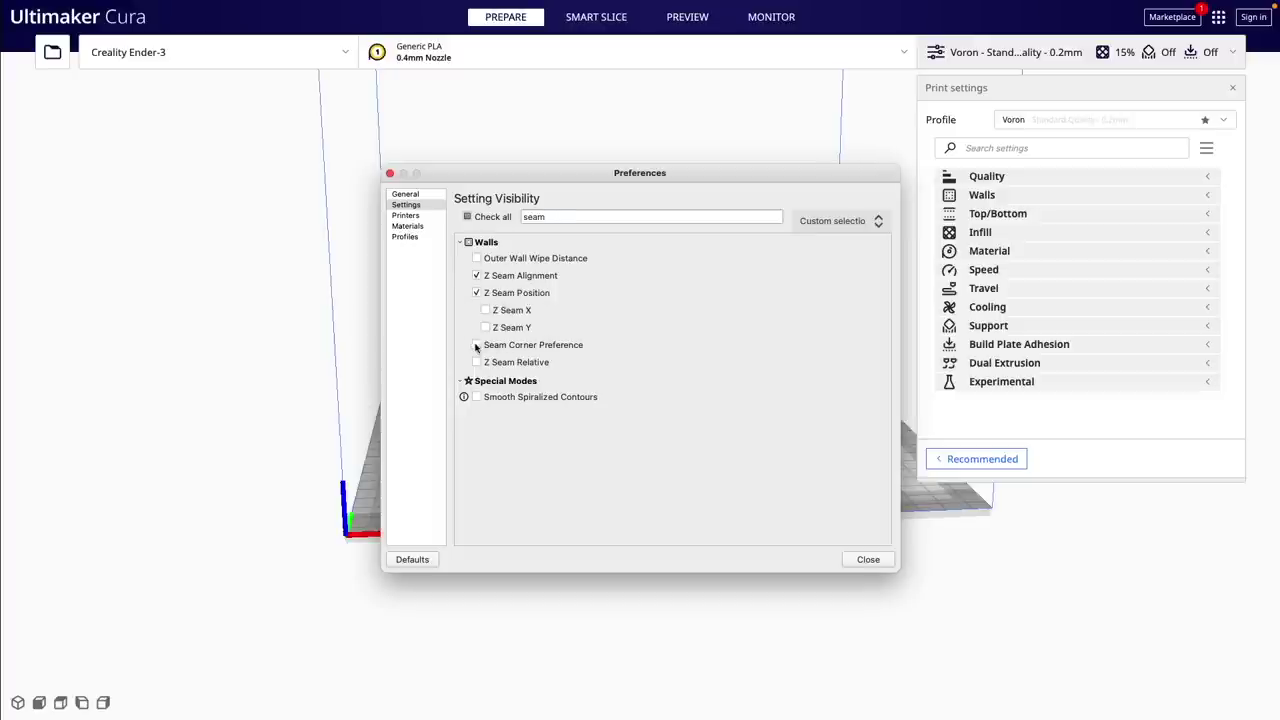
left_click(867, 559)
left_click(1160, 288)
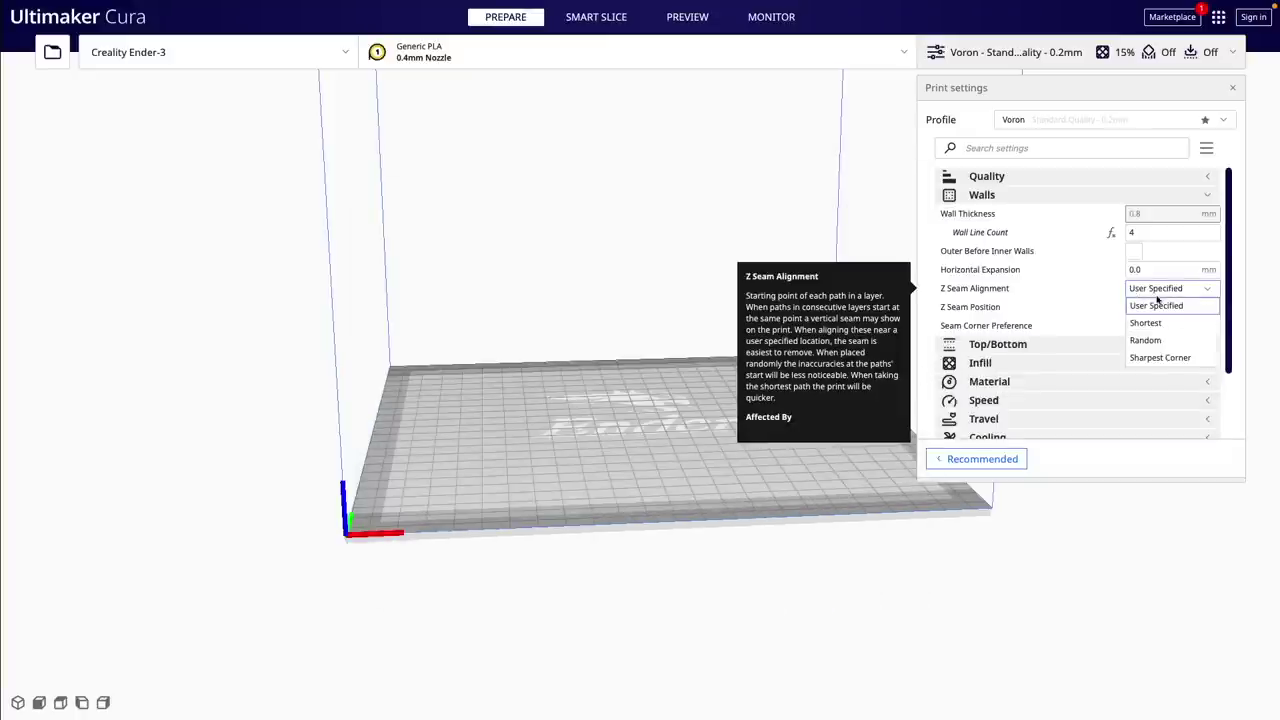
Step: Choose Back for Z Seam Position with alignment User Specified
left_click(1155, 308)
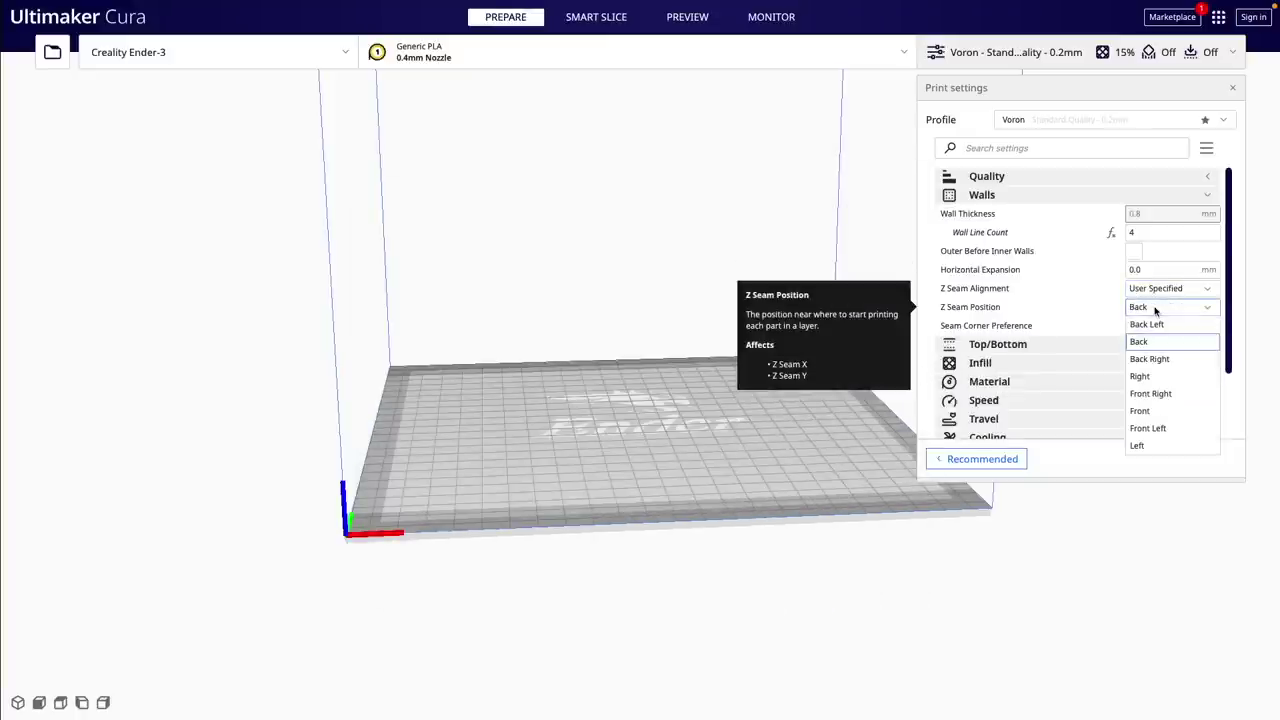